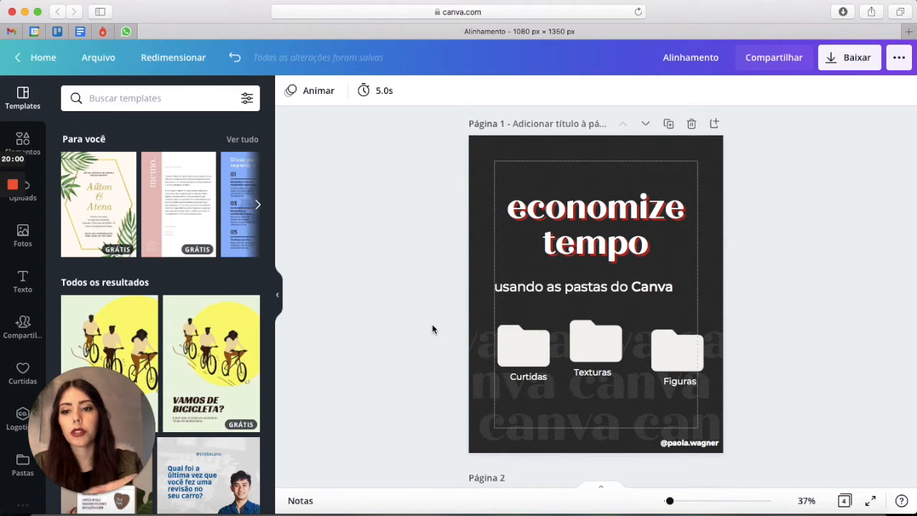
click(595, 343)
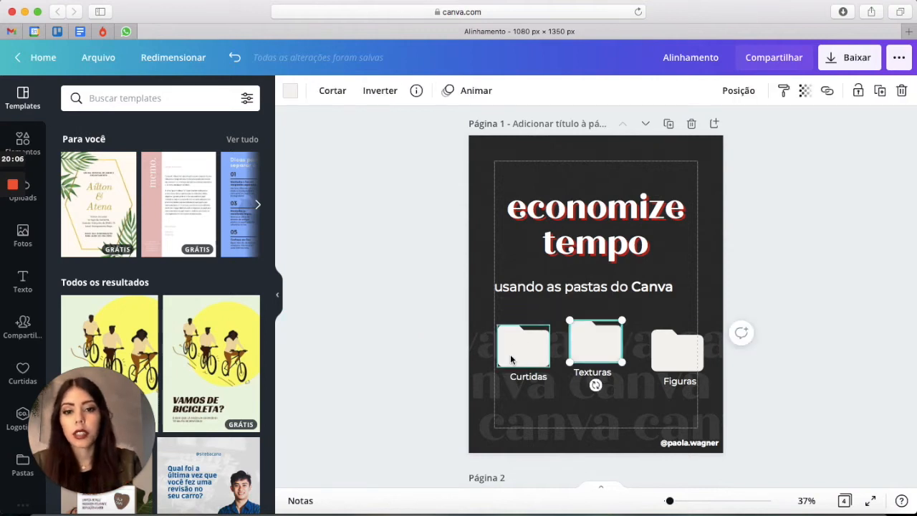
click(523, 347)
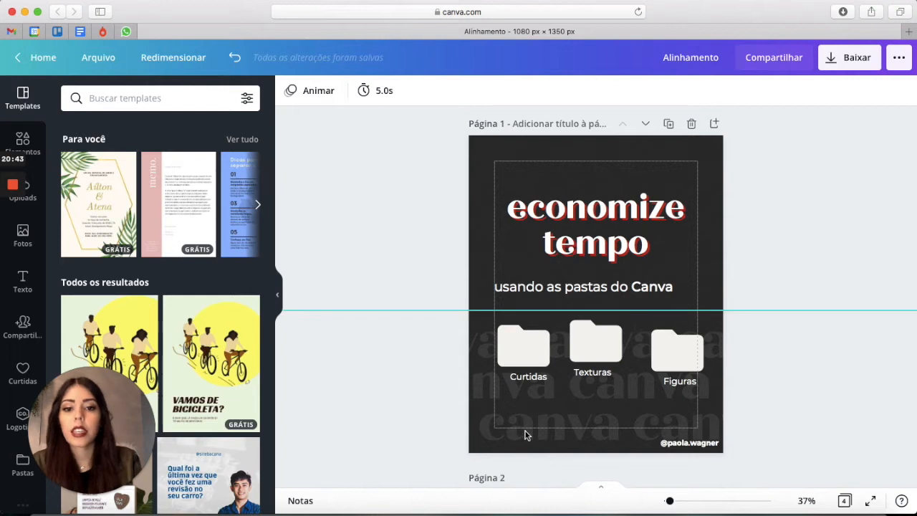
click(525, 435)
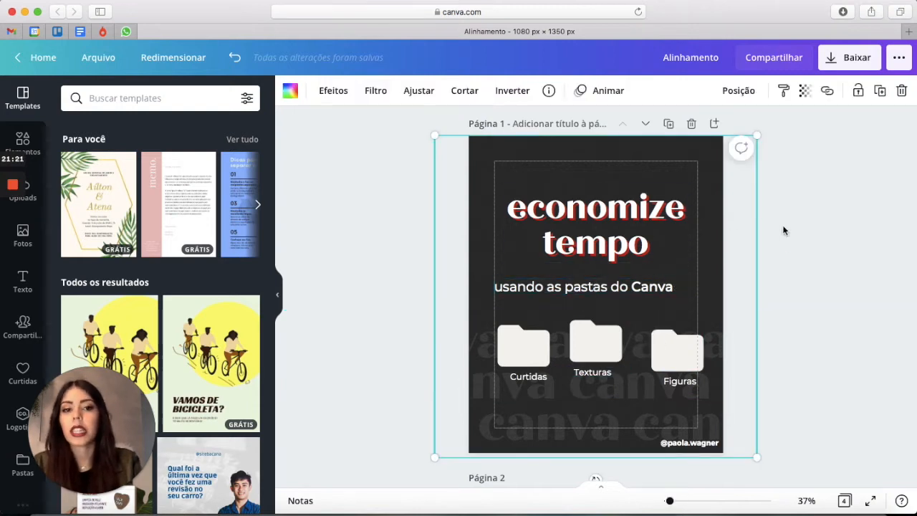
click(783, 230)
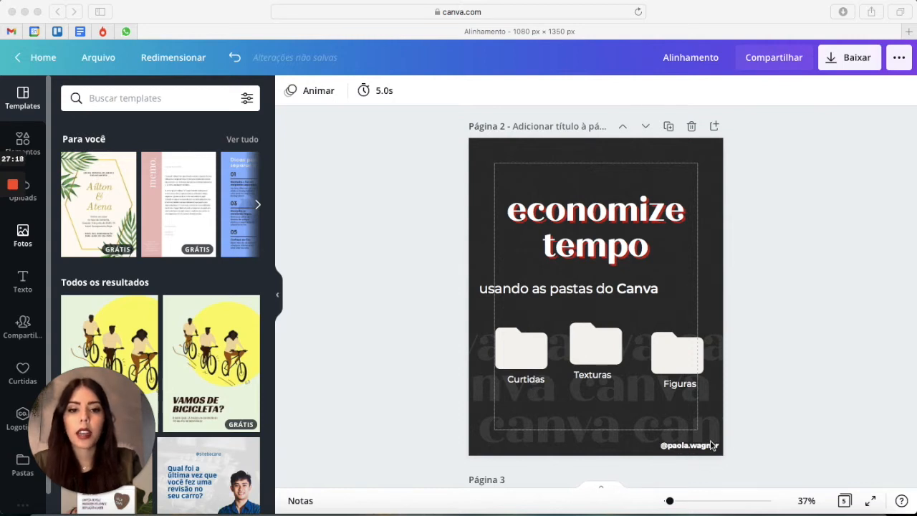
Step: Move the social media handle on page 2 from the lower-right corner to the horizontal middle, near the lower margin line
click(691, 444)
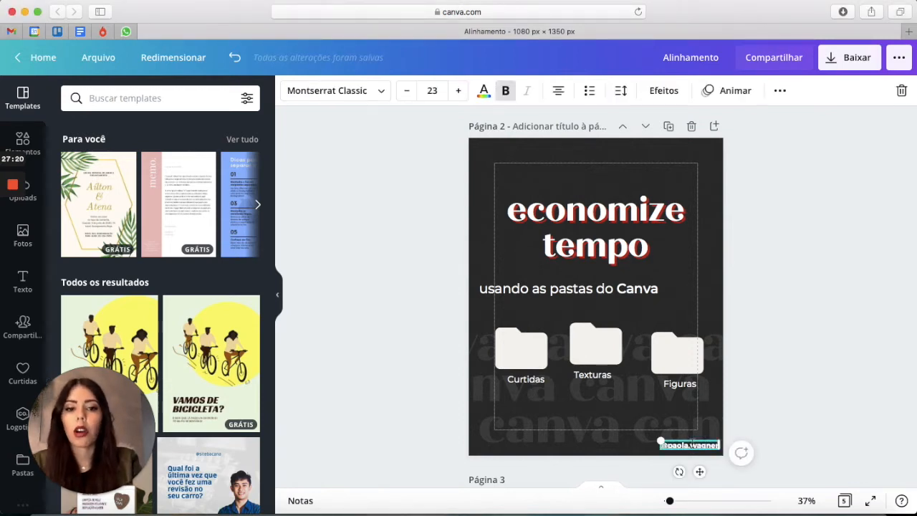
click(799, 377)
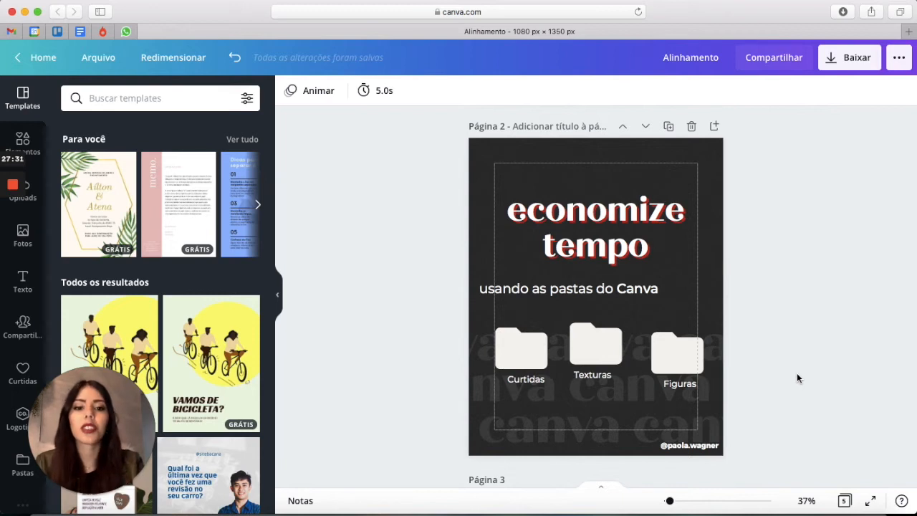
click(696, 445)
drag(696, 445, 612, 438)
click(857, 367)
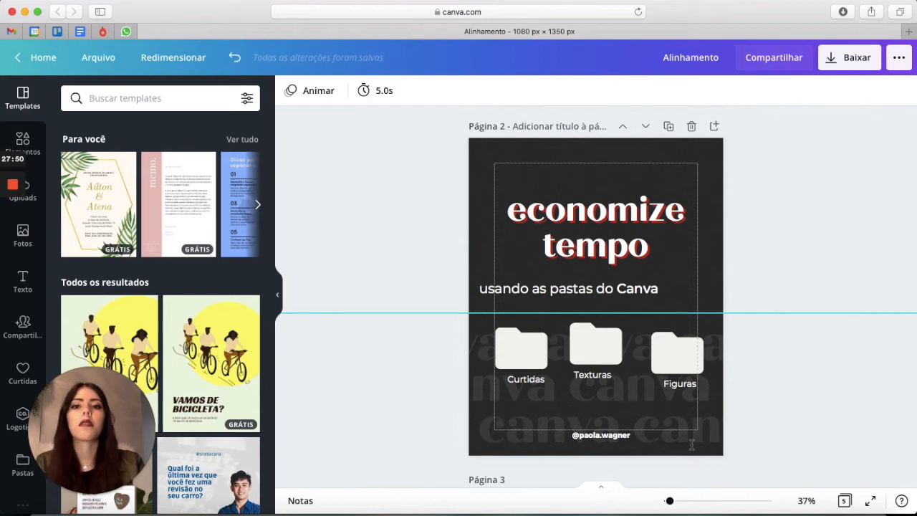
Step: Move the social media handle up inside the margin frame, centred below the folders, and open its position options
double_click(618, 437)
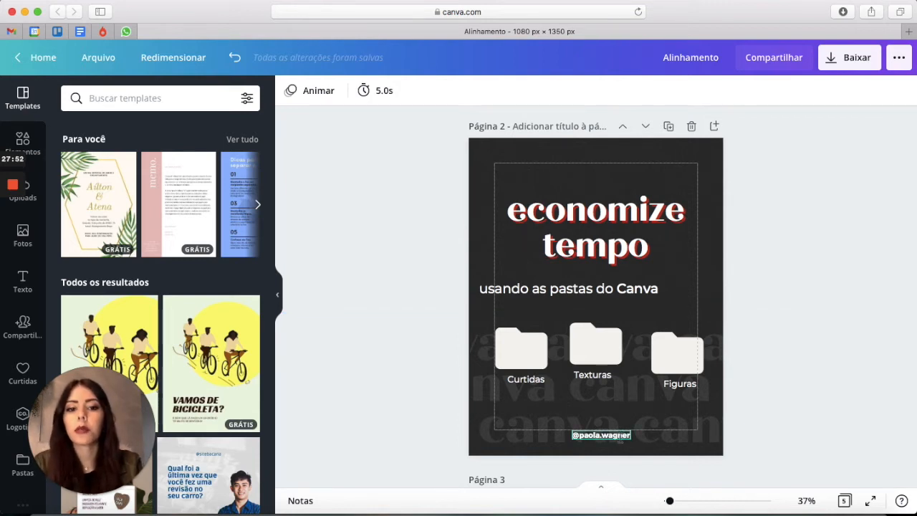
click(619, 436)
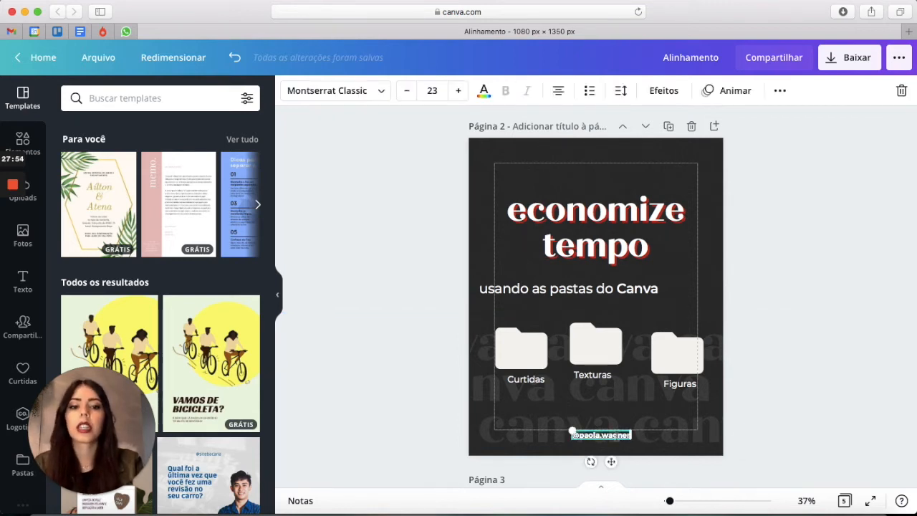
drag(602, 440, 593, 415)
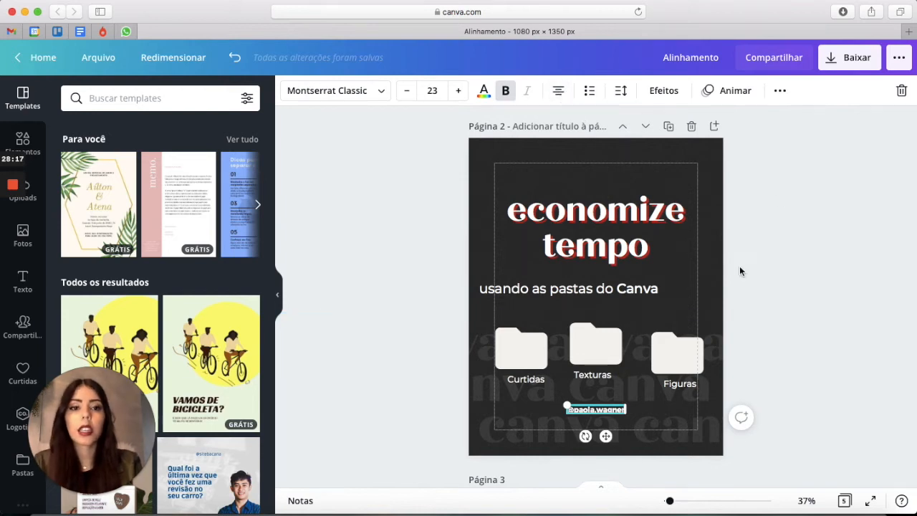
click(780, 90)
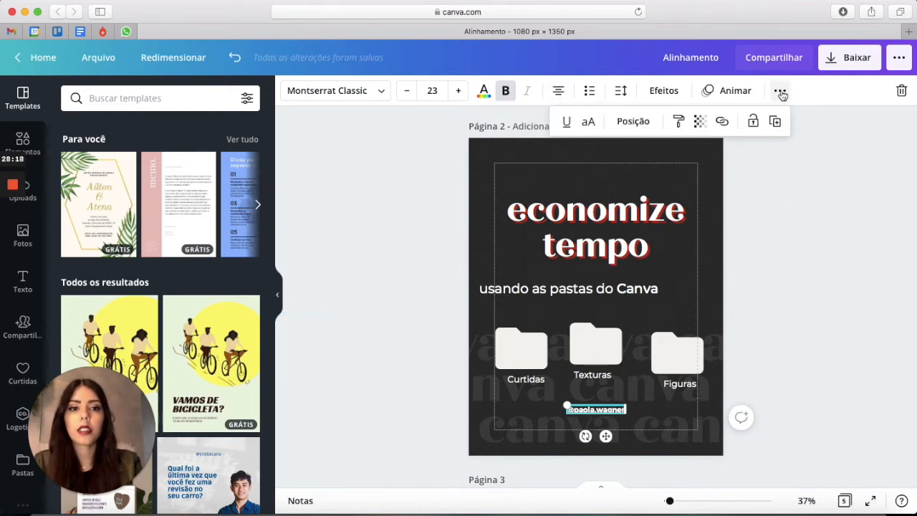
click(633, 121)
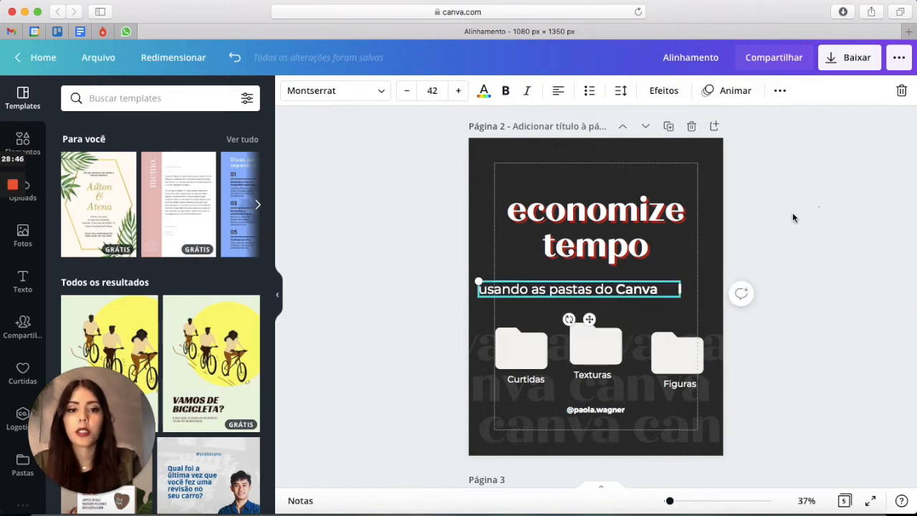
Step: Move the subtitle "usando as pastas do Canva" slightly up and to the right so it sits under the title
drag(820, 205, 609, 287)
click(807, 255)
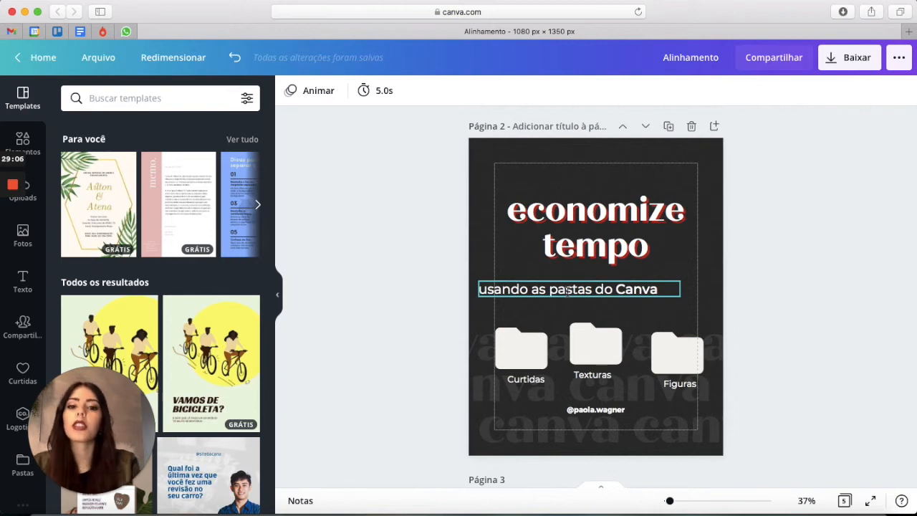
click(567, 289)
drag(567, 289, 579, 282)
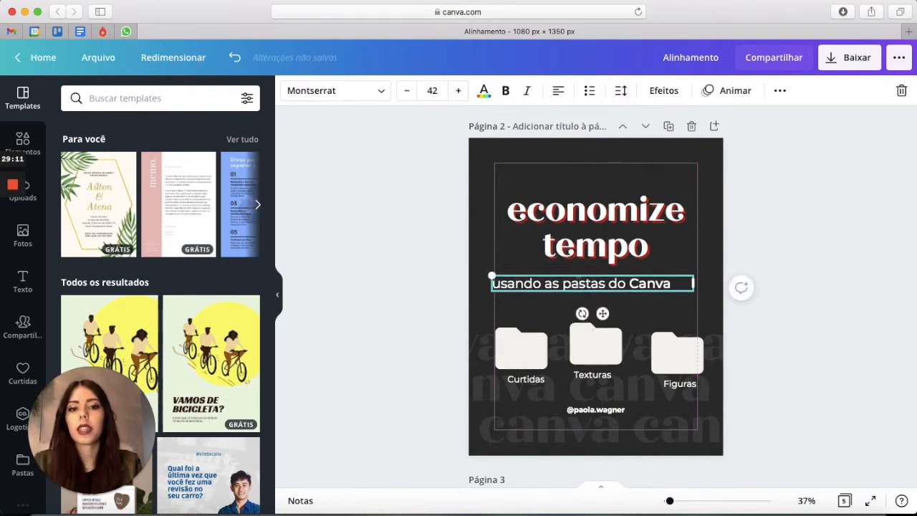
Step: Select the title "economize tempo" together with the subtitle and align the two elements to the centre
shift+click(604, 228)
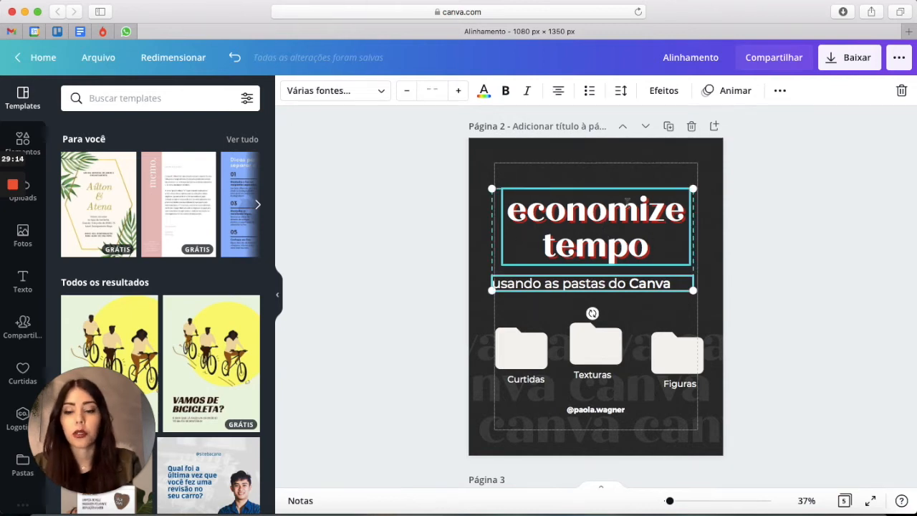
click(779, 91)
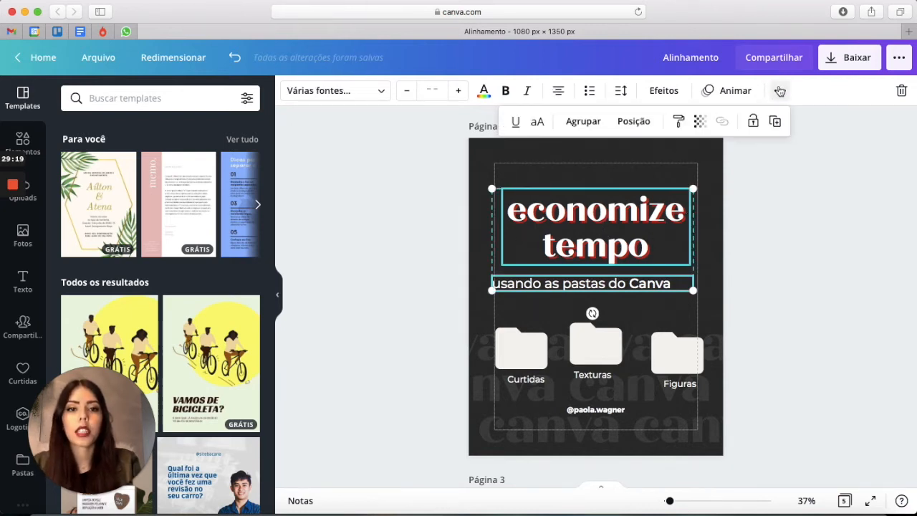
click(634, 121)
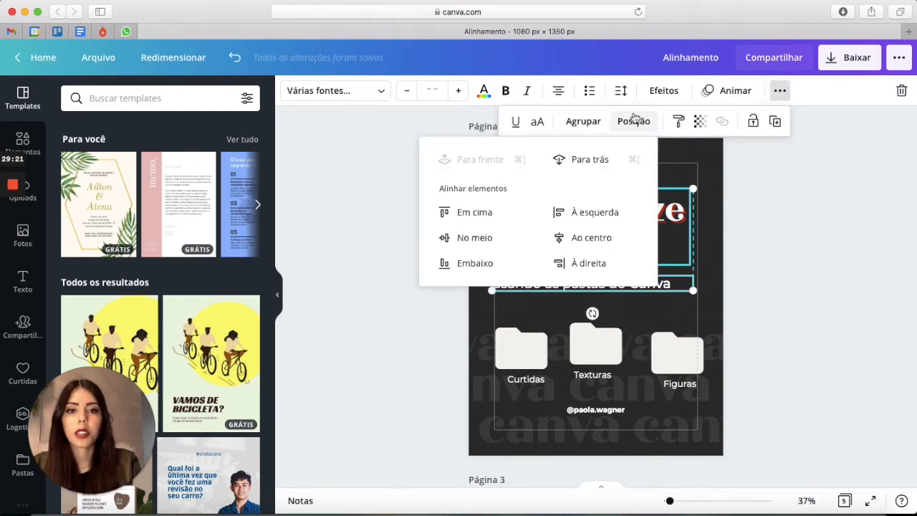
click(588, 238)
click(671, 215)
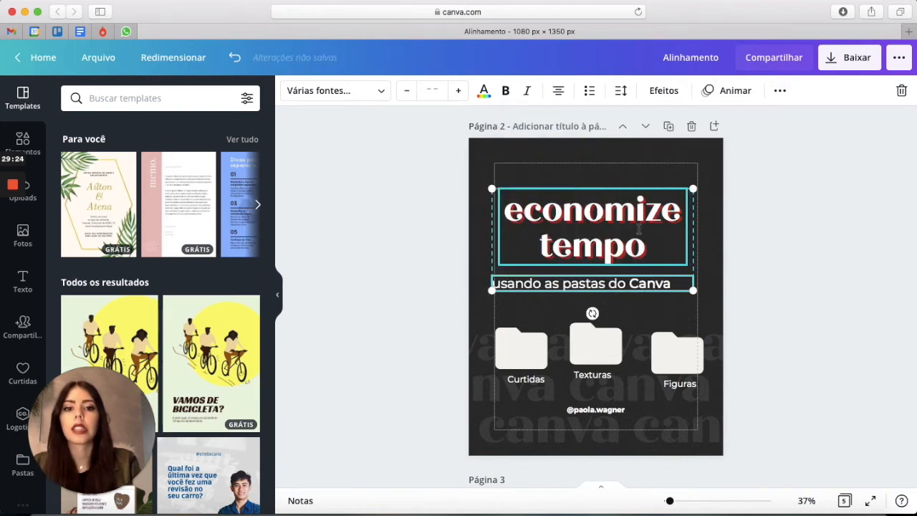
Step: Centre the text inside the title and subtitle boxes and move the pair to the horizontal middle of the page
click(558, 94)
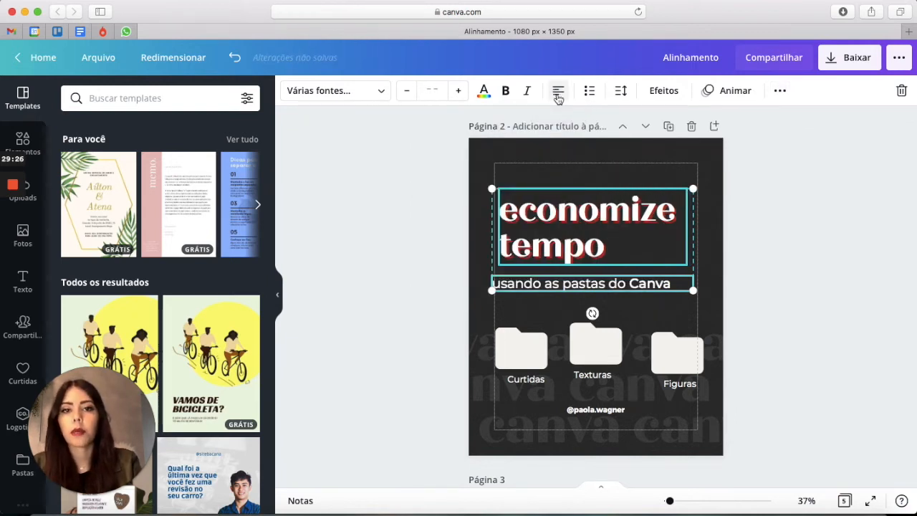
click(558, 94)
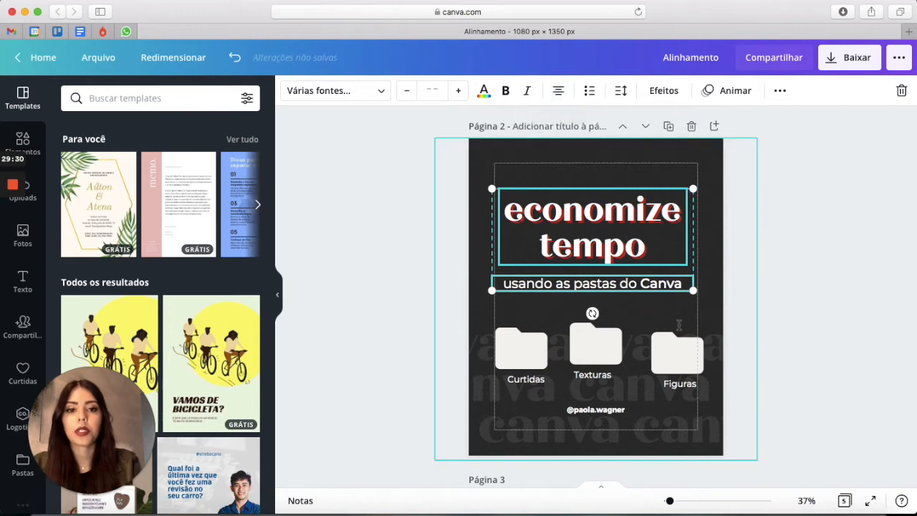
drag(598, 227, 601, 224)
click(853, 310)
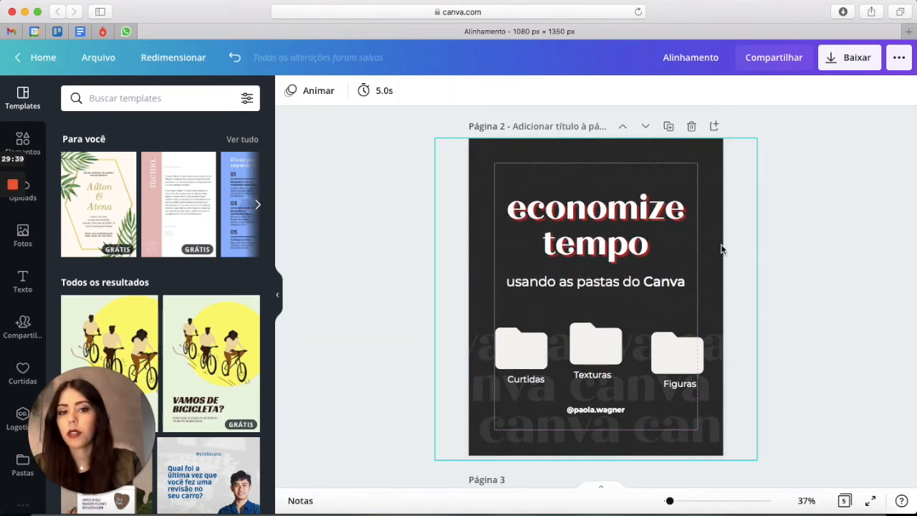
Step: Set the title and subtitle text to left alignment and align both elements to the left
drag(765, 207, 654, 281)
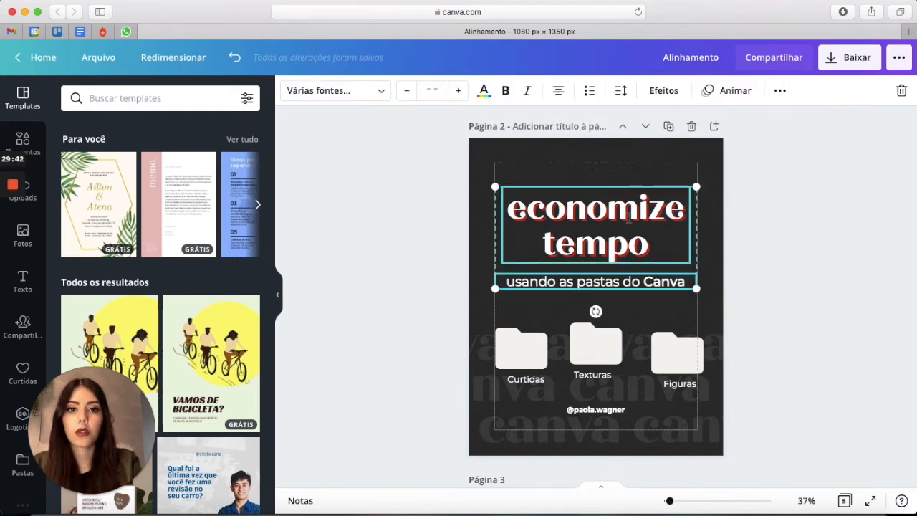
click(559, 91)
click(780, 91)
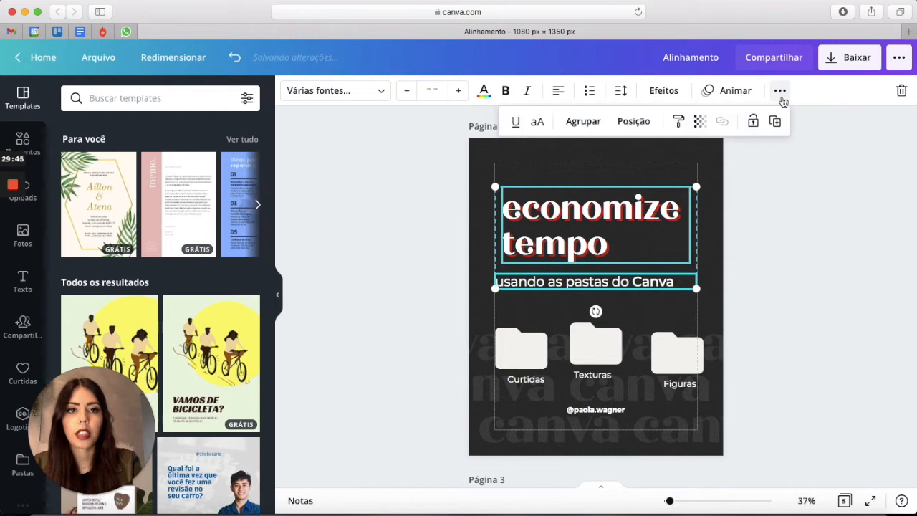
click(633, 122)
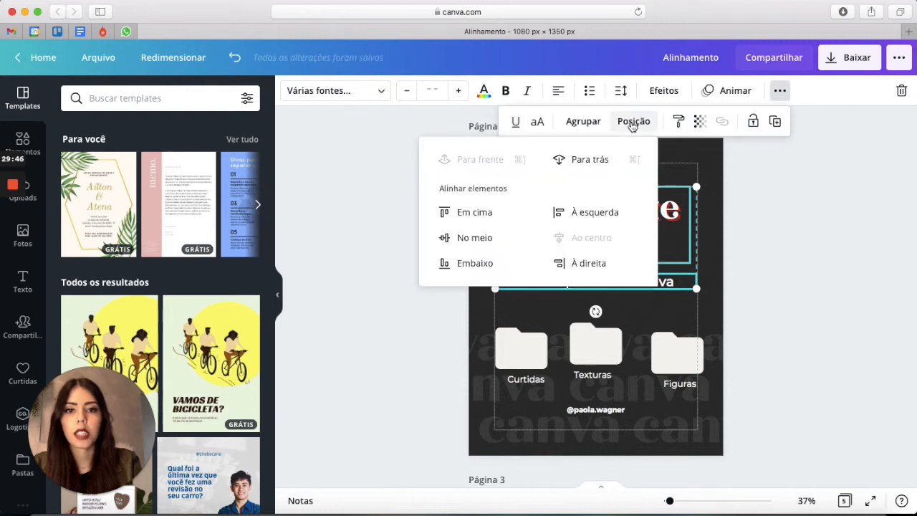
click(585, 212)
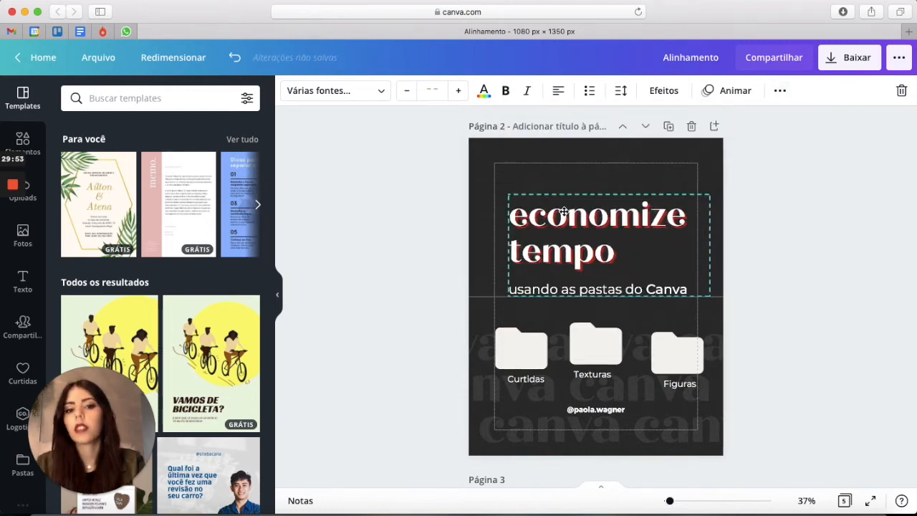
Step: Place the title and subtitle against the left margin line and nudge the subtitle up closer to the title
drag(564, 211, 550, 213)
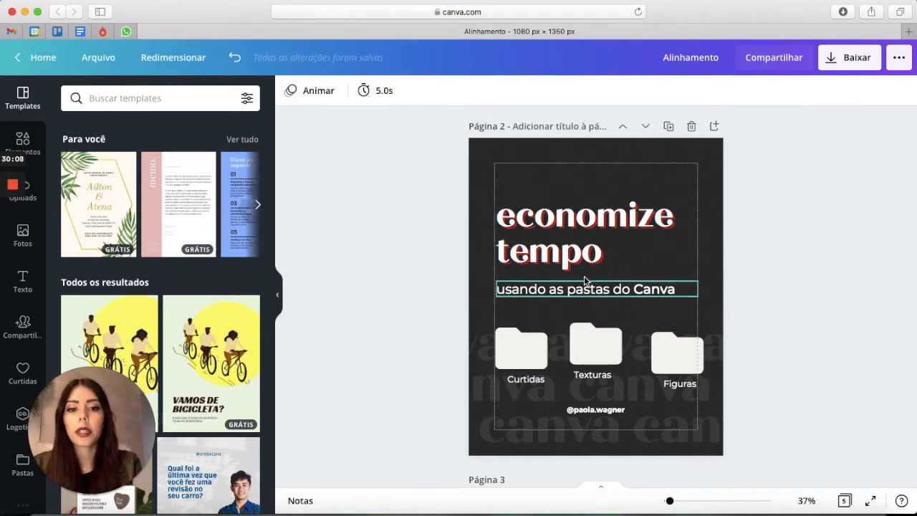
click(586, 286)
click(559, 233)
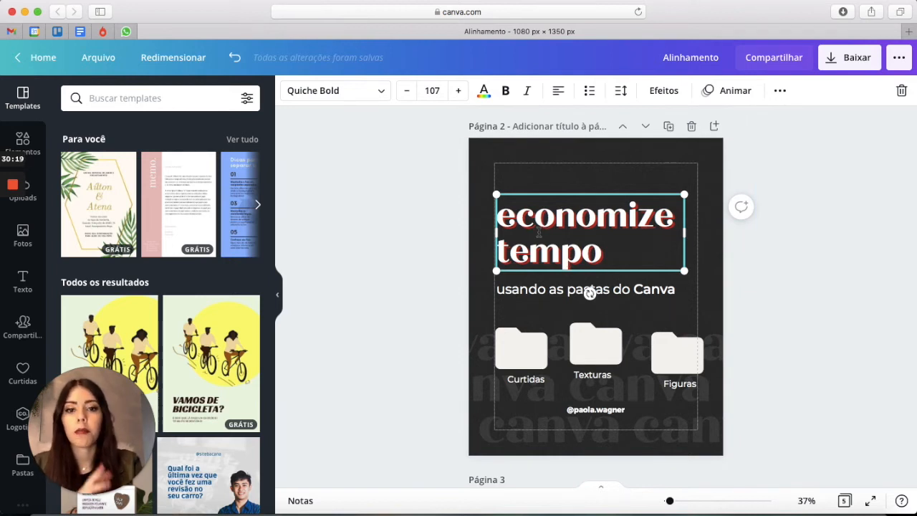
click(518, 289)
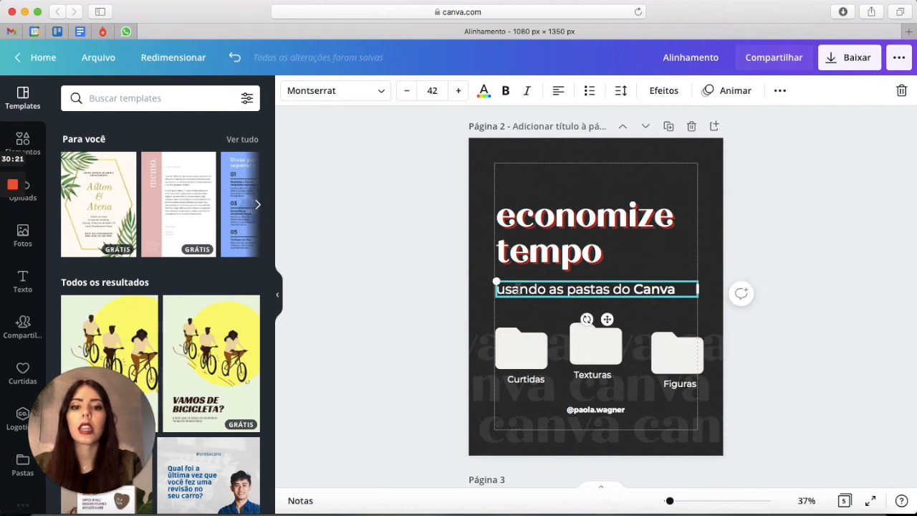
drag(518, 288, 518, 286)
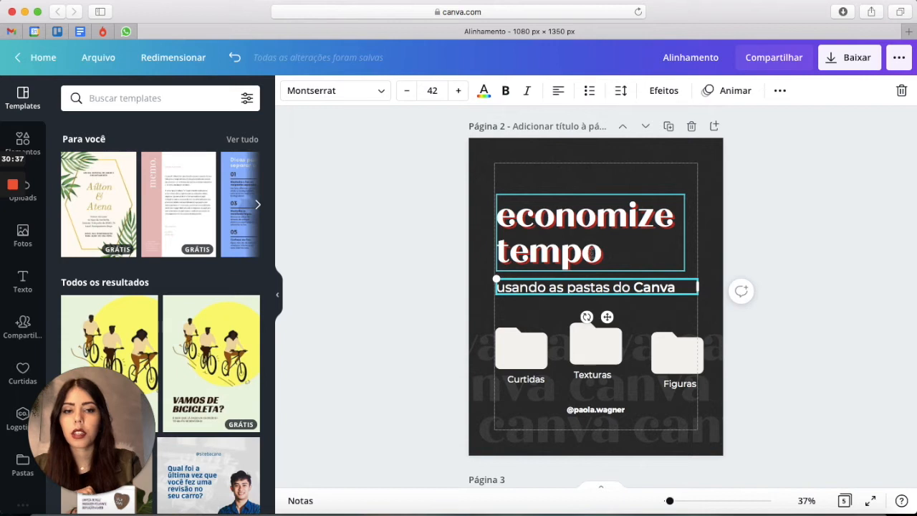
click(591, 287)
key(shift+Up)
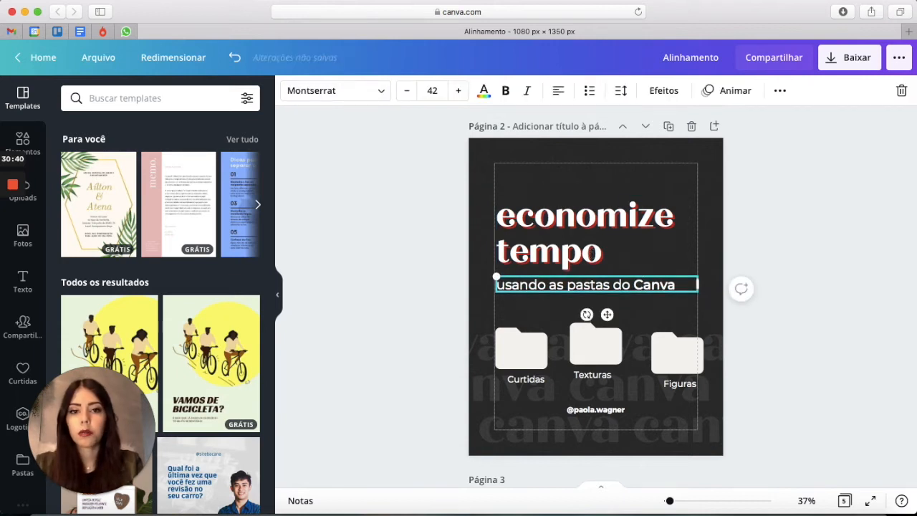
click(910, 291)
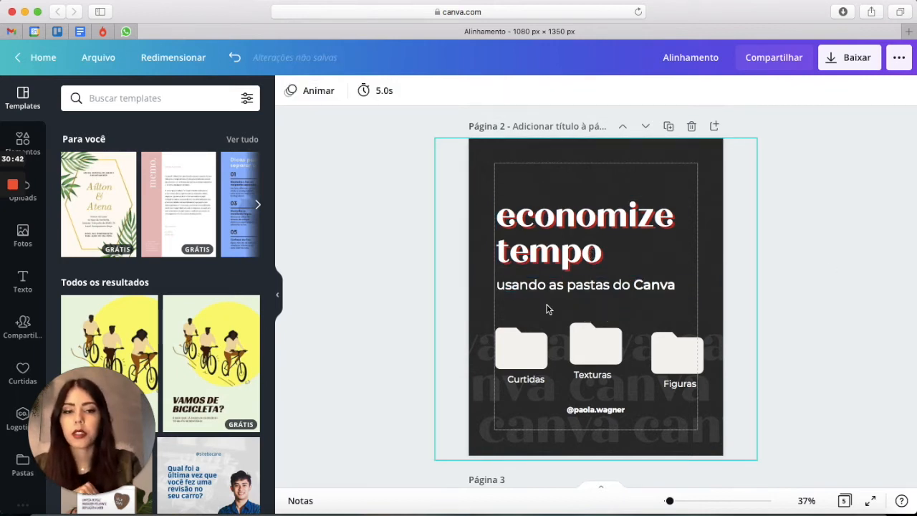
Step: Paste the red rectangle onto page 2 and shrink its height to a thin bar between the two title lines
key(super+v)
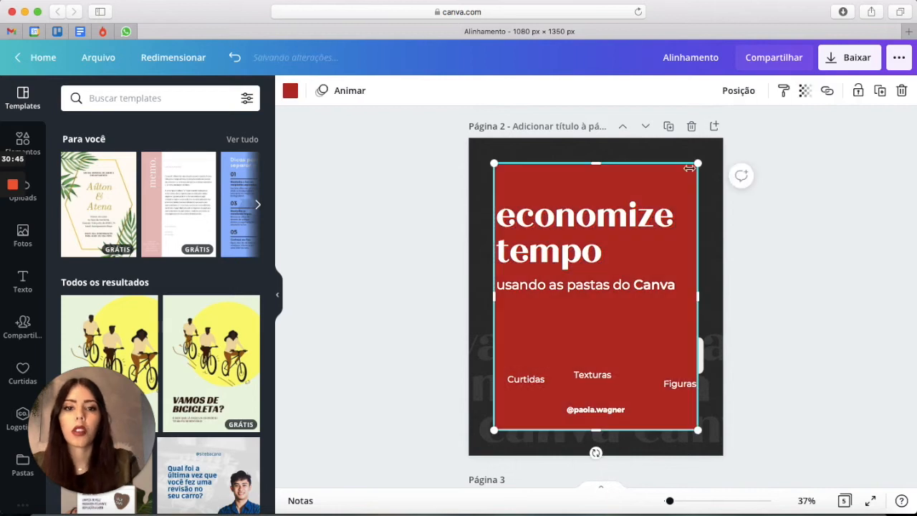
drag(598, 161, 591, 228)
drag(596, 430, 598, 248)
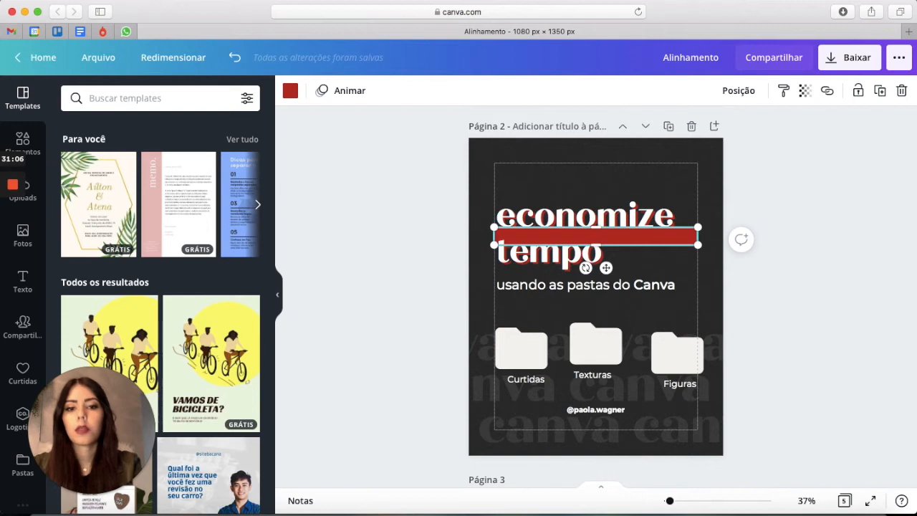
Step: Duplicate the red bar and place the copy between the title's second line and the subtitle as a spacing gauge
key(super+d)
drag(666, 243, 590, 272)
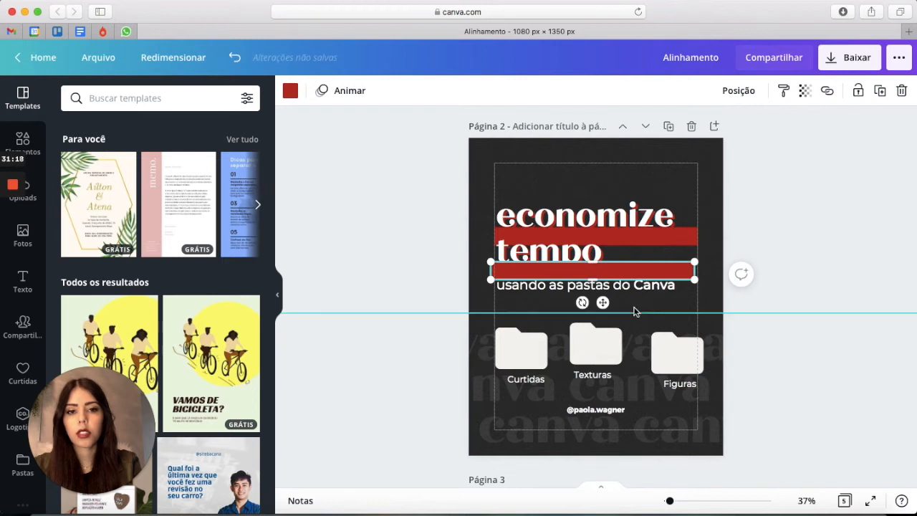
click(655, 286)
click(674, 287)
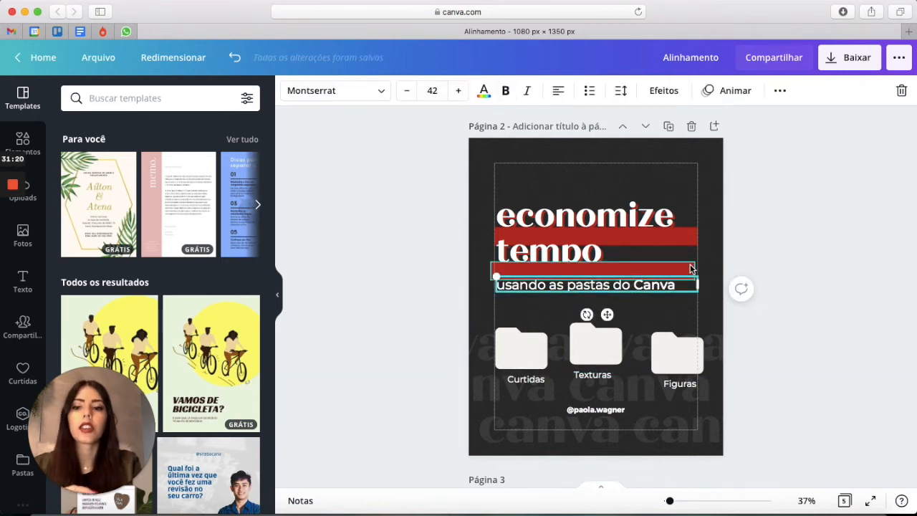
click(688, 270)
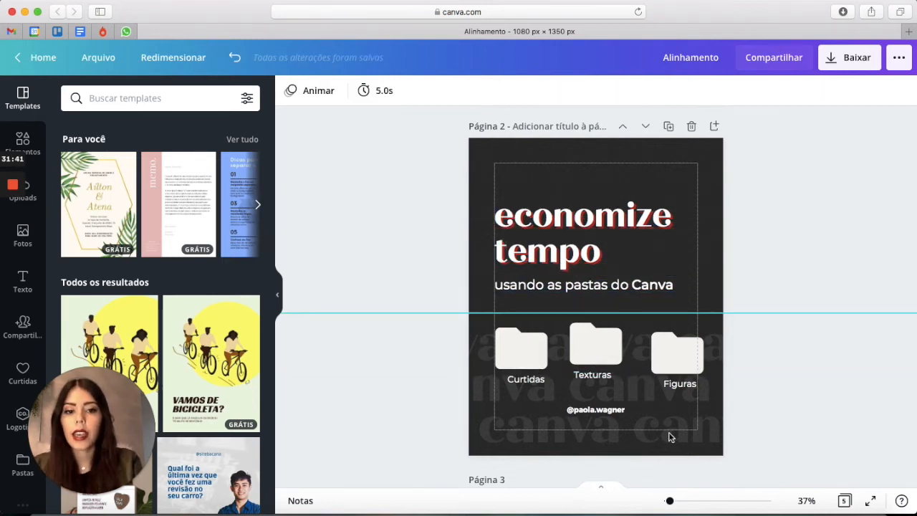
click(669, 436)
click(802, 269)
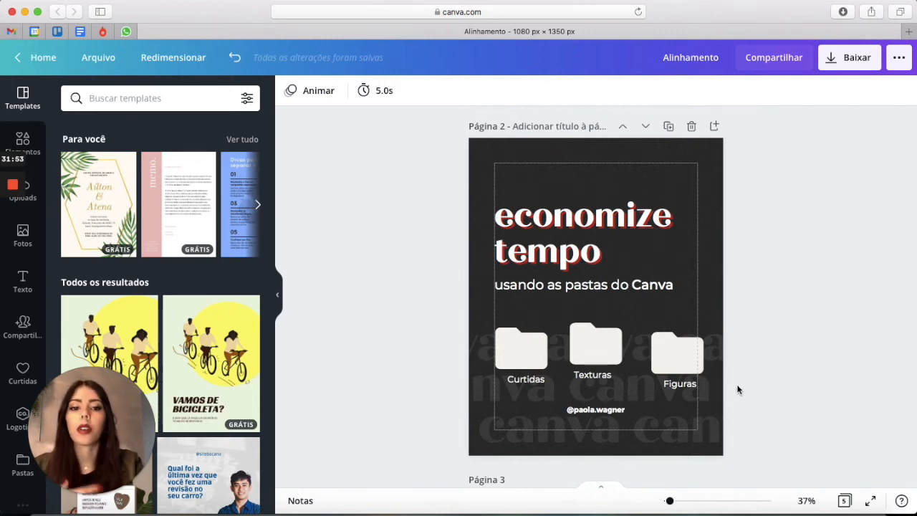
click(781, 416)
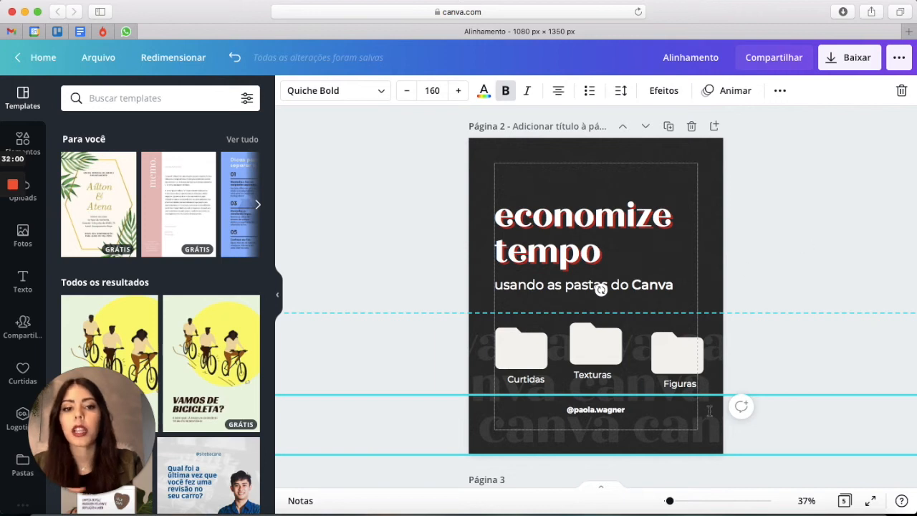
click(769, 258)
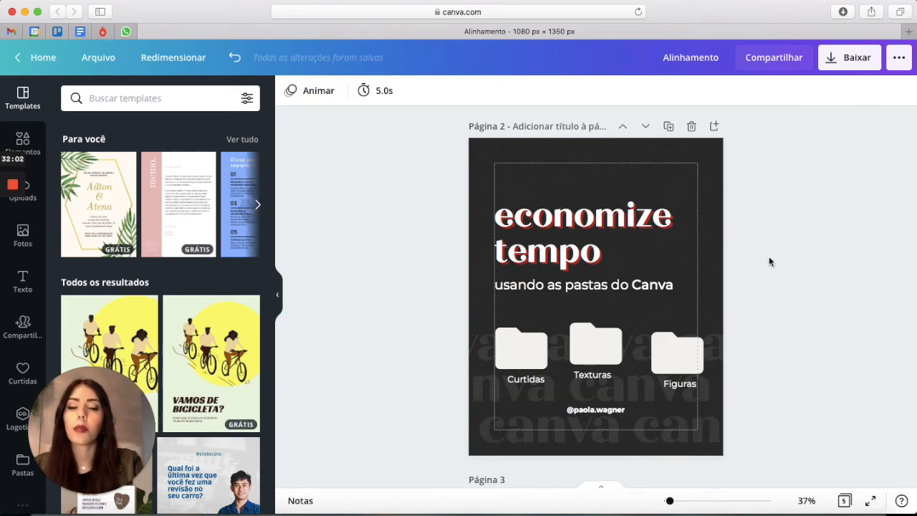
Step: Move the Curtidas folder against the left margin line and the Figuras folder against the right margin line
click(513, 345)
drag(514, 345, 509, 349)
drag(674, 353, 668, 347)
drag(669, 348, 669, 349)
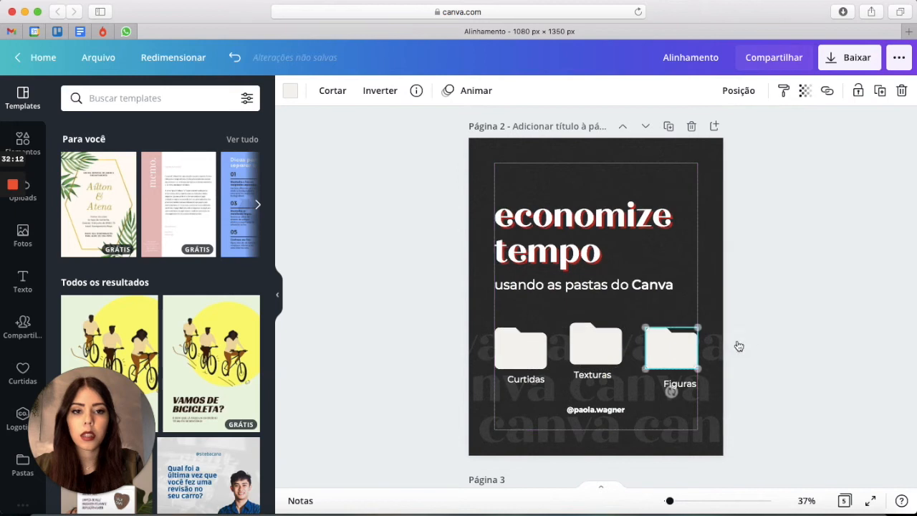
click(743, 338)
Step: Space the three folders equidistantly and align them with each other at their vertical middles
click(525, 358)
shift+click(596, 347)
shift+click(672, 350)
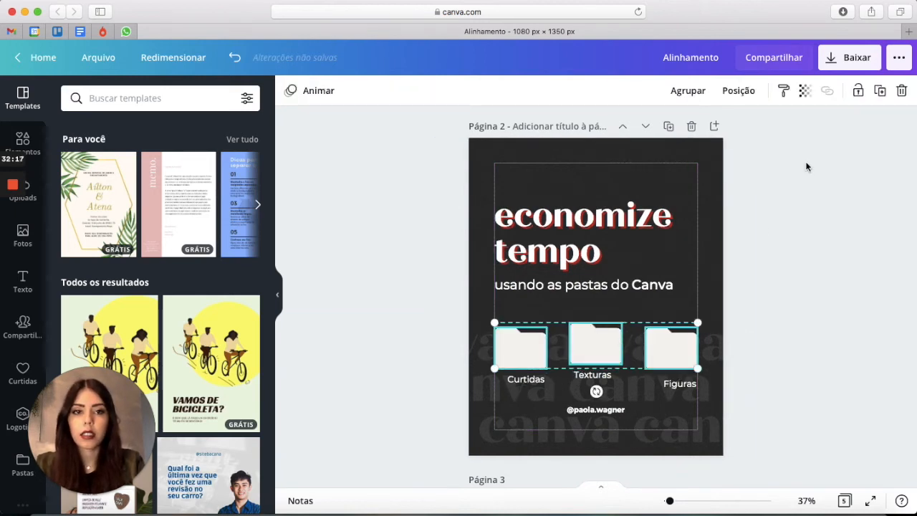
click(749, 91)
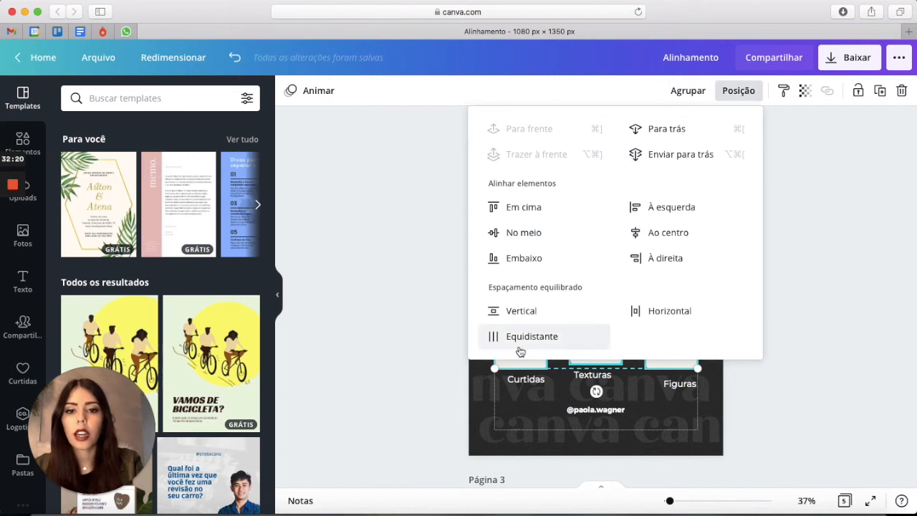
click(540, 338)
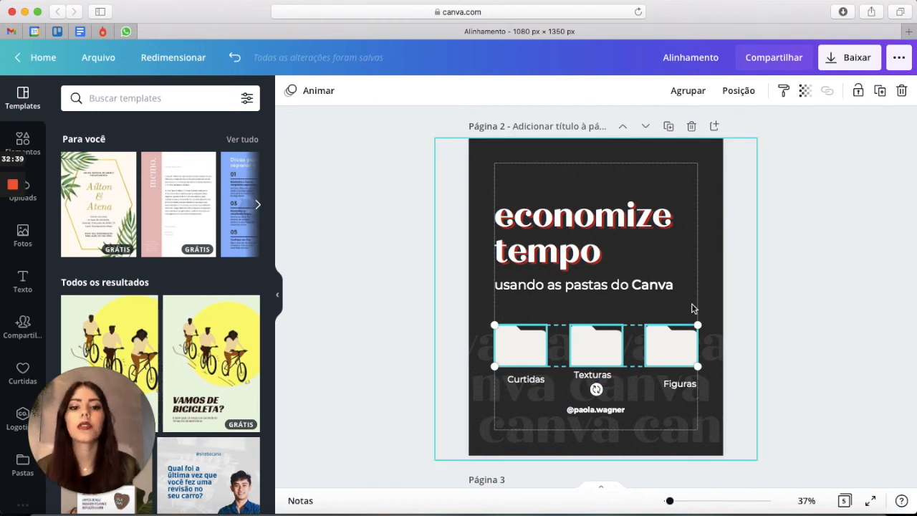
click(764, 371)
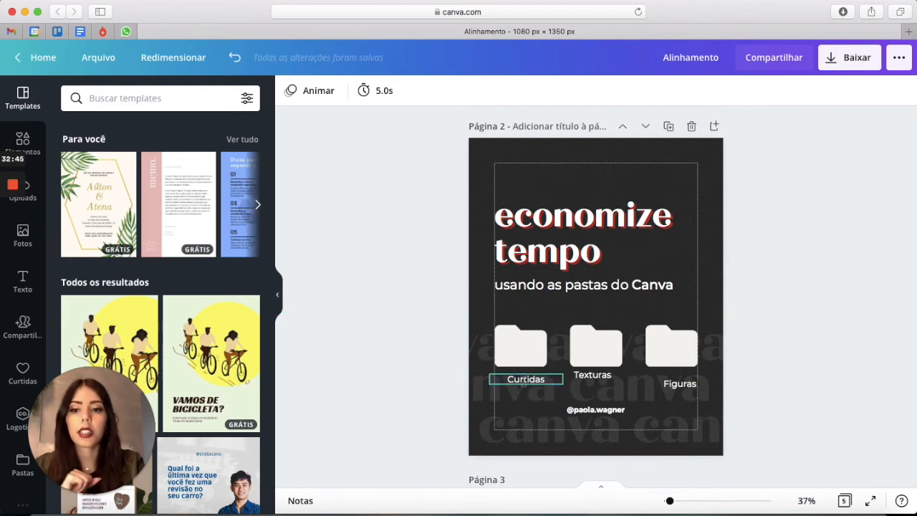
click(524, 382)
drag(524, 382, 529, 383)
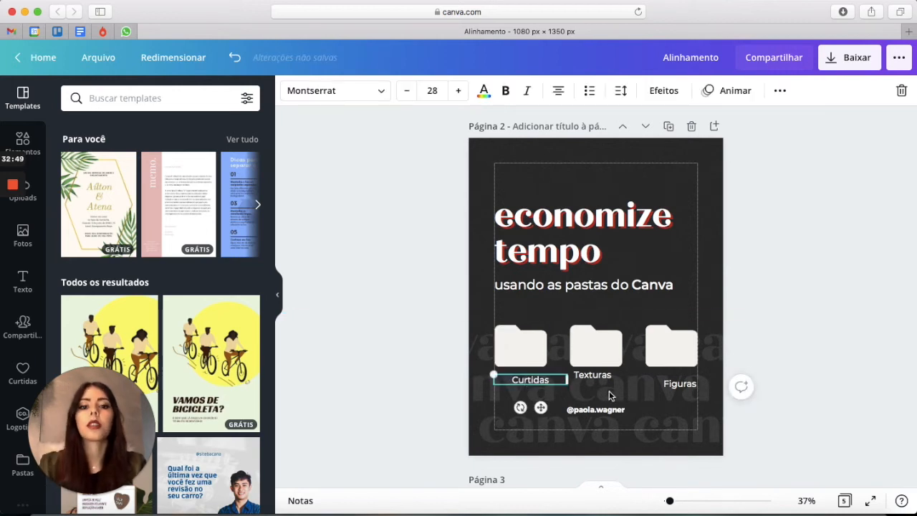
shift+click(592, 375)
shift+click(680, 384)
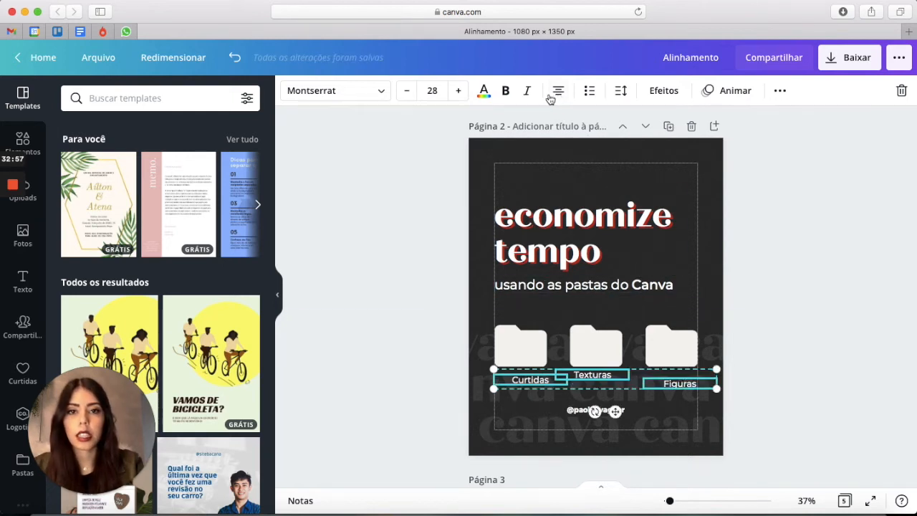
click(832, 346)
Step: Centre the Texturas label horizontally on the page and place it directly against the bottom of the middle folder
click(597, 378)
click(780, 90)
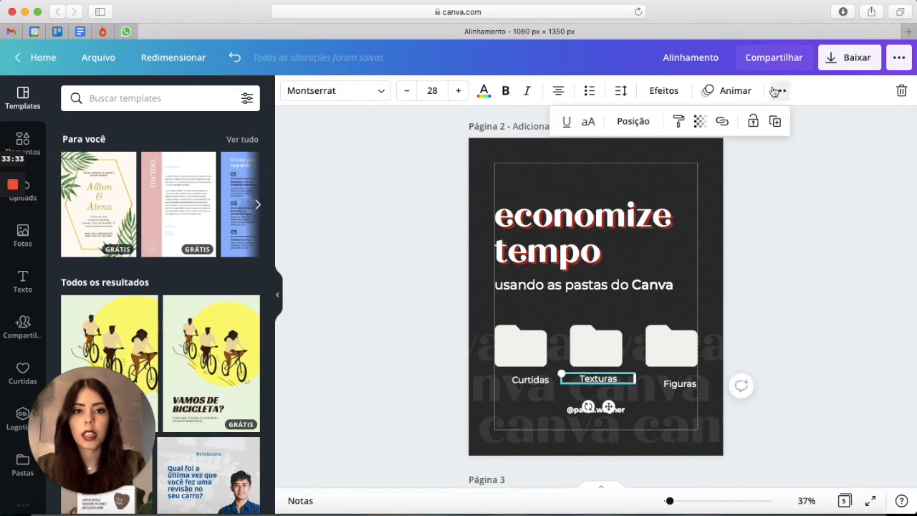
click(634, 121)
click(568, 263)
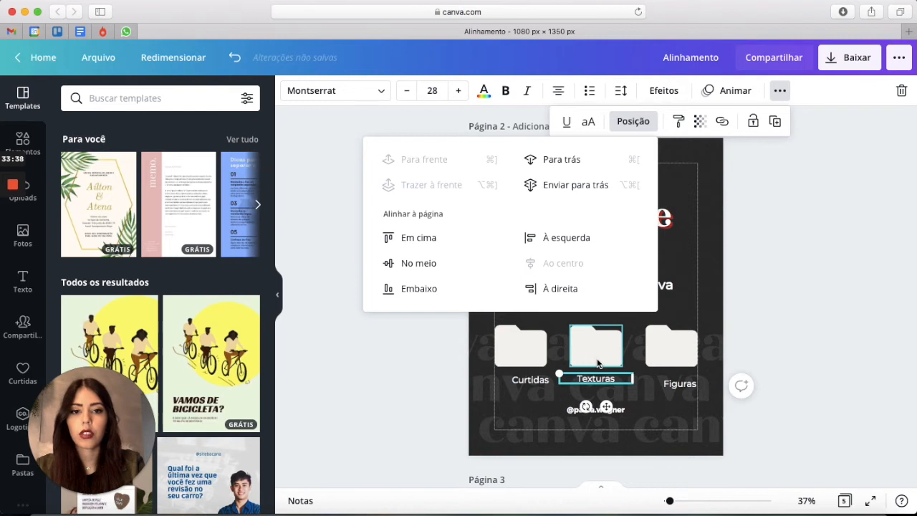
drag(602, 378, 609, 373)
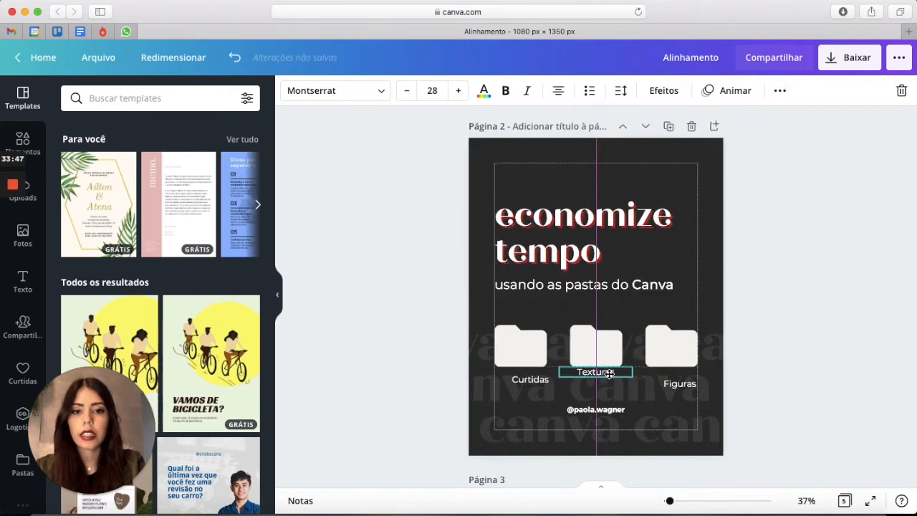
Step: Place the Figuras and Curtidas labels directly under their folders, centred and level with the Texturas label
drag(680, 383, 679, 373)
click(529, 381)
drag(529, 382, 521, 374)
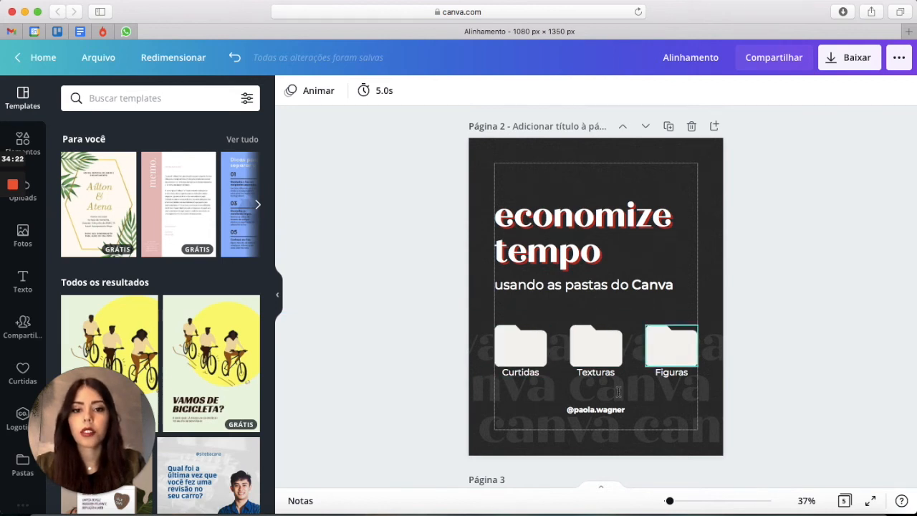
Step: Nudge the Curtidas, Texturas and Figuras labels down together to leave a small gap below the folders
click(523, 372)
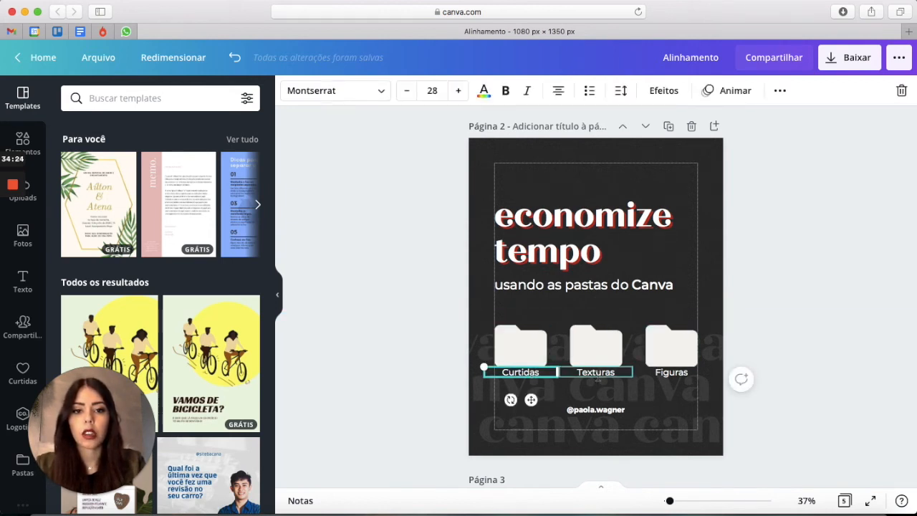
shift+click(684, 372)
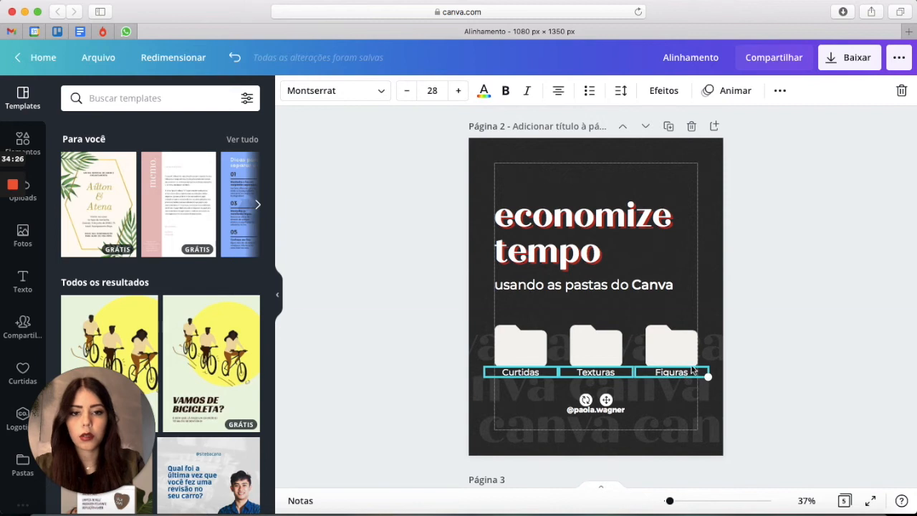
key(shift+Down)
key(shift+Down)
key(shift+Down)
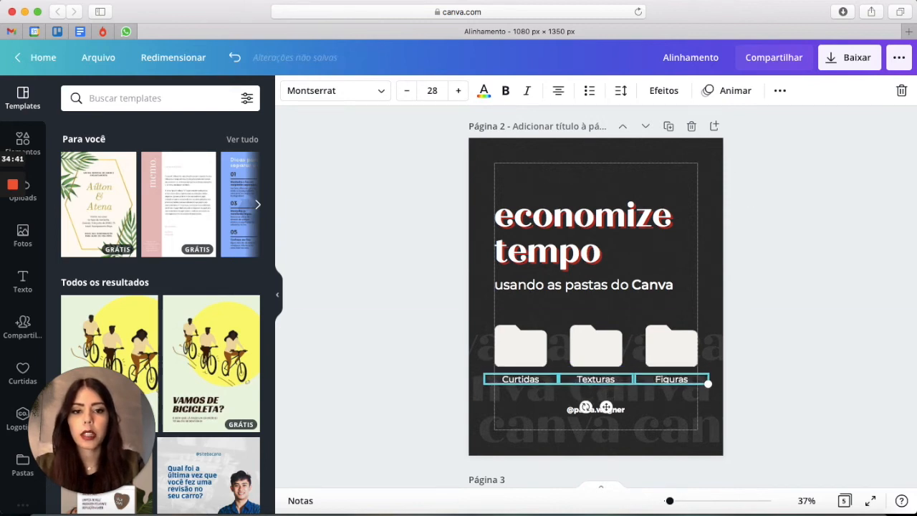
key(Escape)
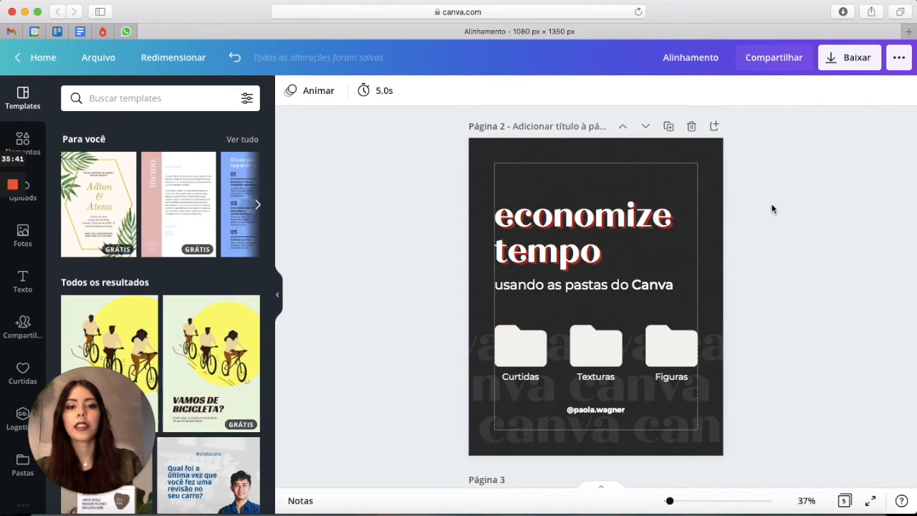
Step: Move the title, subtitle, folders and labels together to the centre of the page and nudge the group slightly up
drag(779, 185, 453, 385)
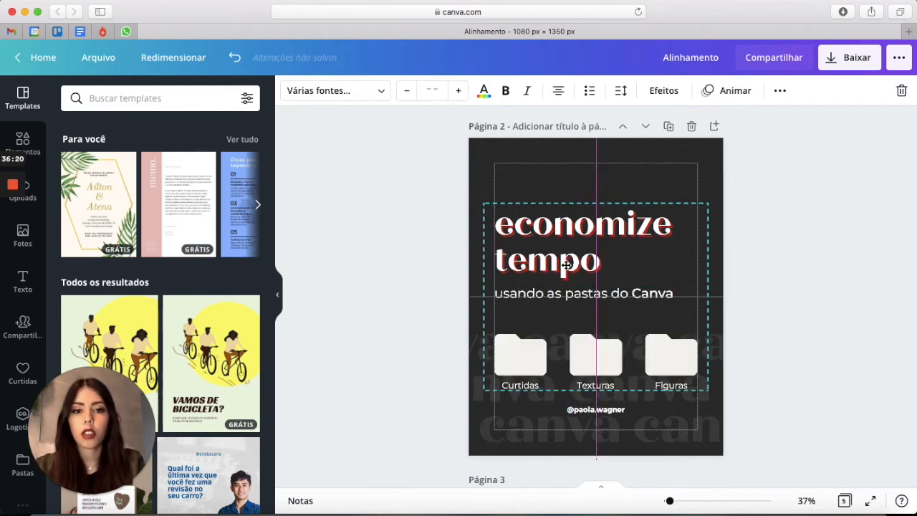
drag(566, 264, 566, 264)
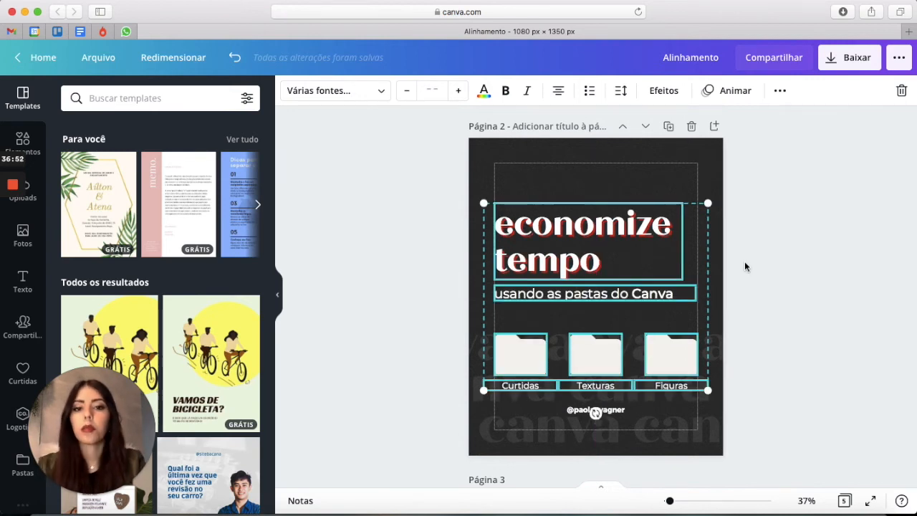
key(shift+Up)
key(shift+Up)
key(shift+Up)
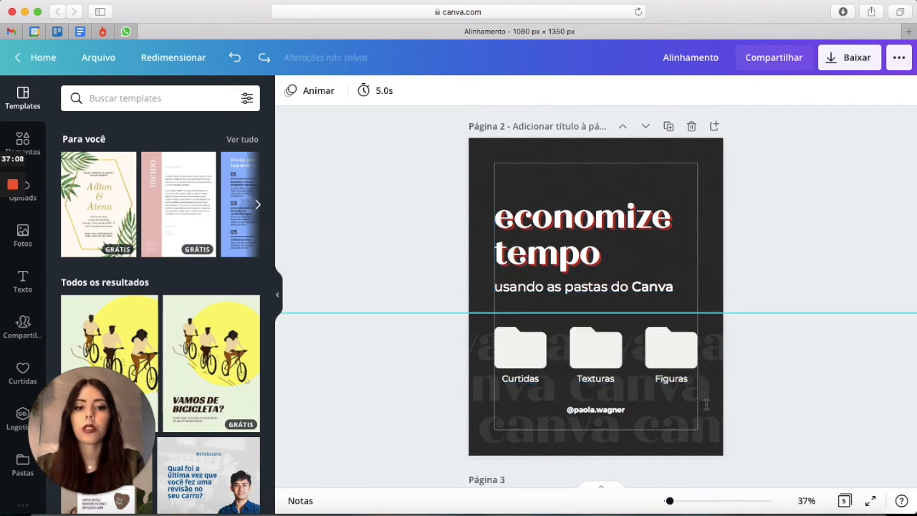
Step: Nudge the social media handle below the folder labels slightly down
click(706, 405)
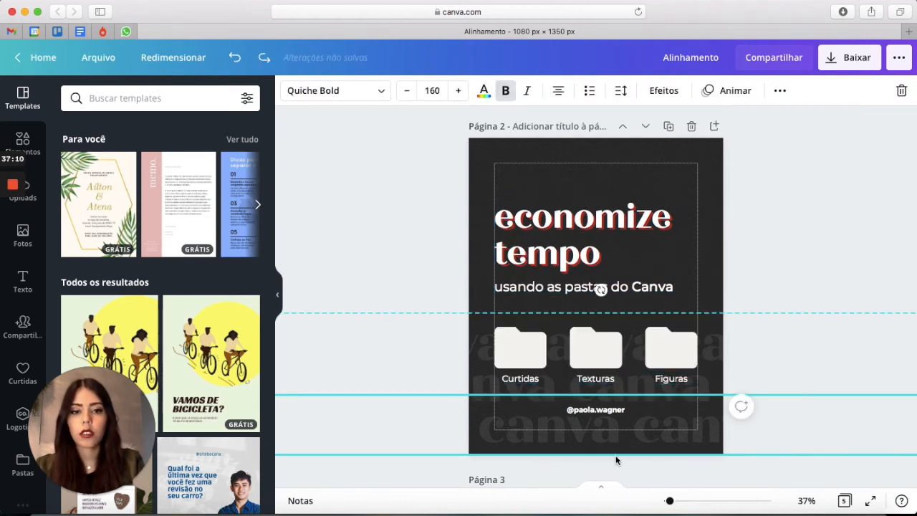
key(shift+Down)
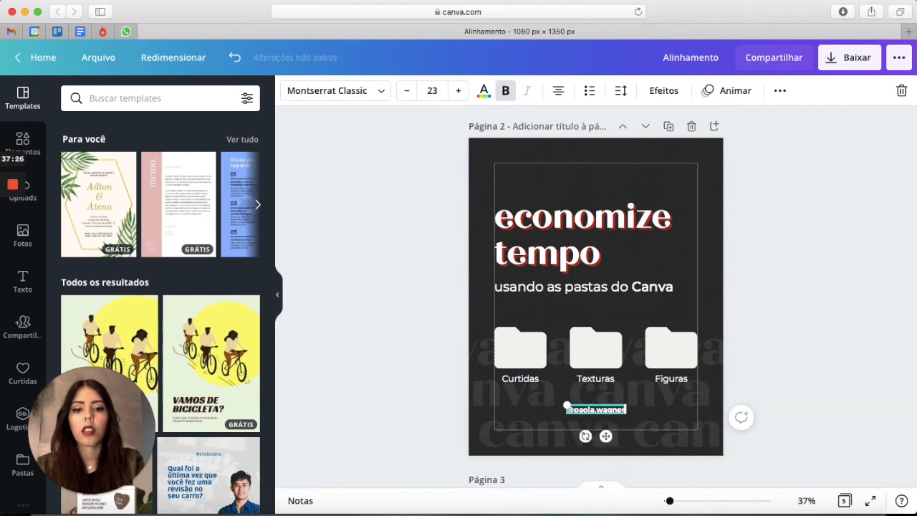
key(shift+Down)
key(shift+Down)
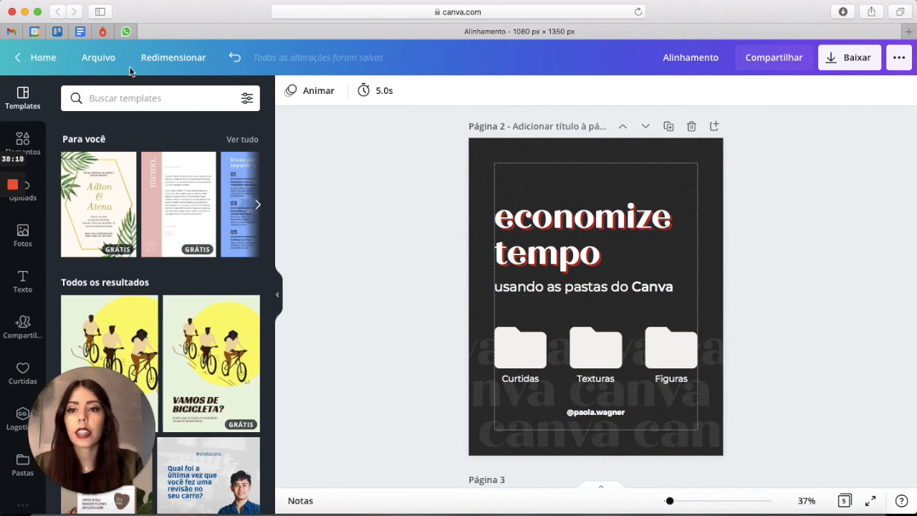
Step: Show the rulers around the design, keeping guides and margins enabled
click(107, 57)
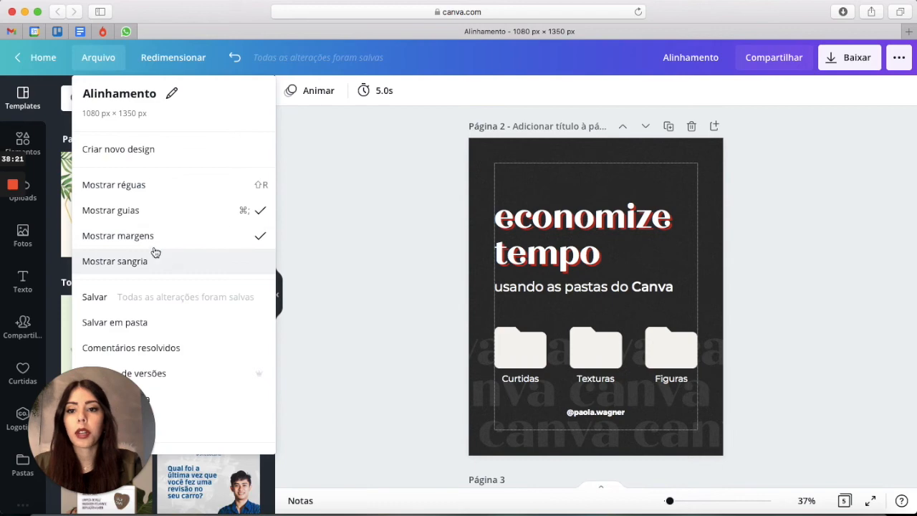
click(107, 185)
click(98, 57)
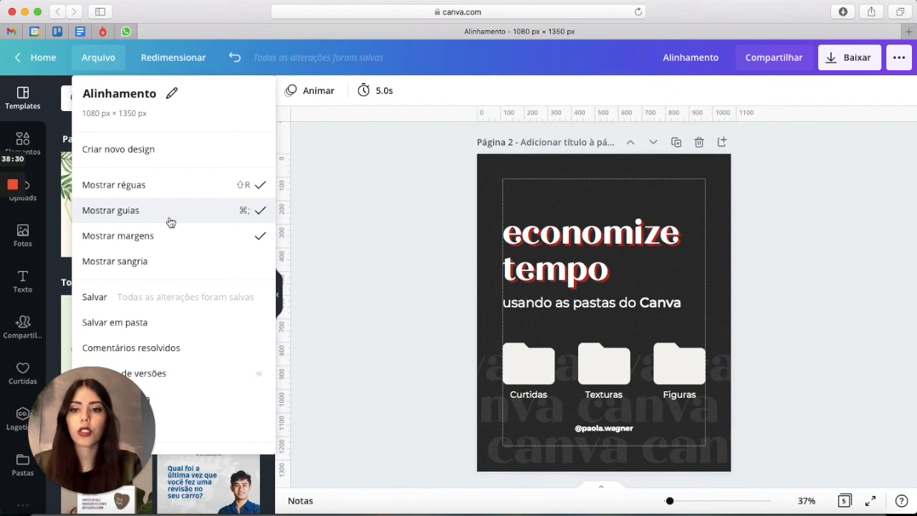
click(602, 133)
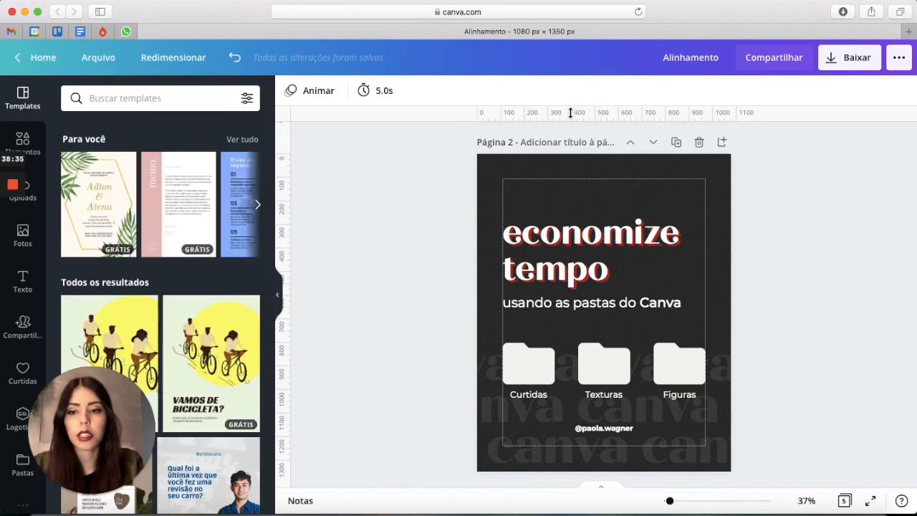
Step: Add a horizontal guide along the bottom of the folder labels and check the Texturas and Figuras labels against it
drag(571, 112, 540, 404)
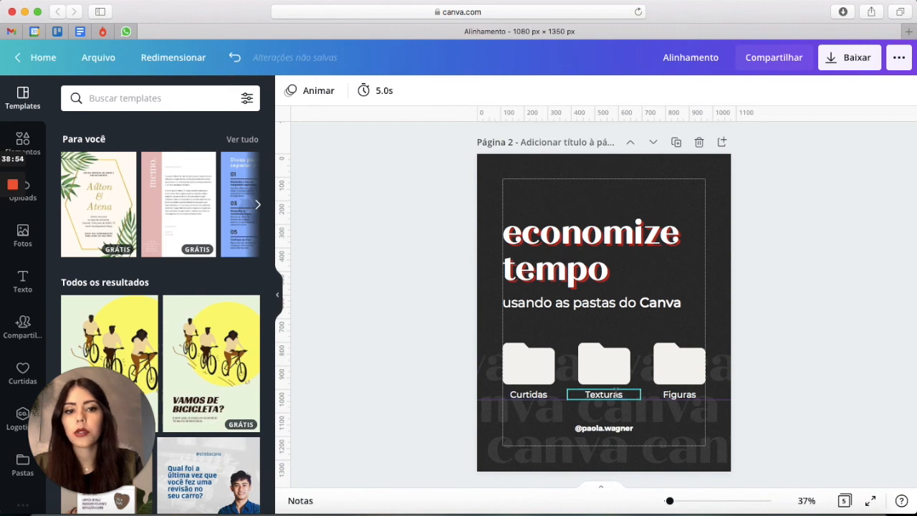
click(603, 395)
click(685, 395)
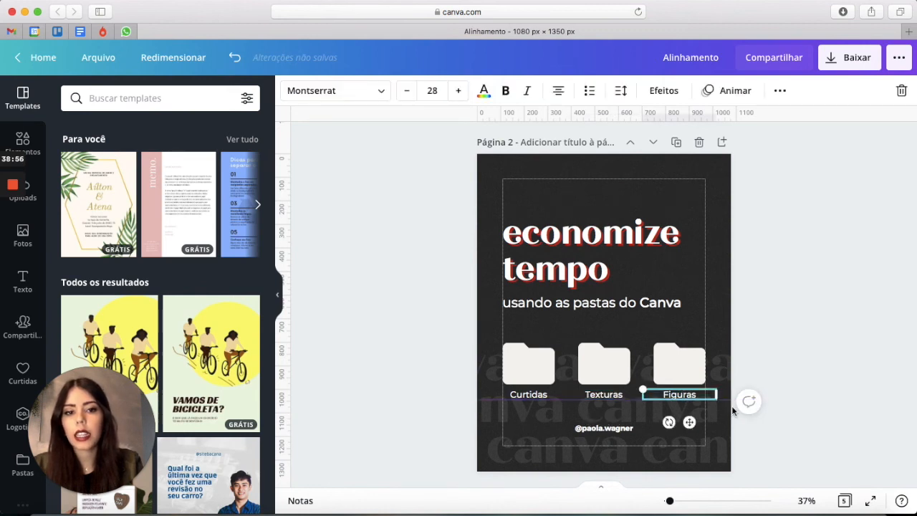
click(802, 328)
Step: Add a horizontal guide along the bottom edge of the folders and a vertical guide through the page's centre
drag(556, 114, 541, 383)
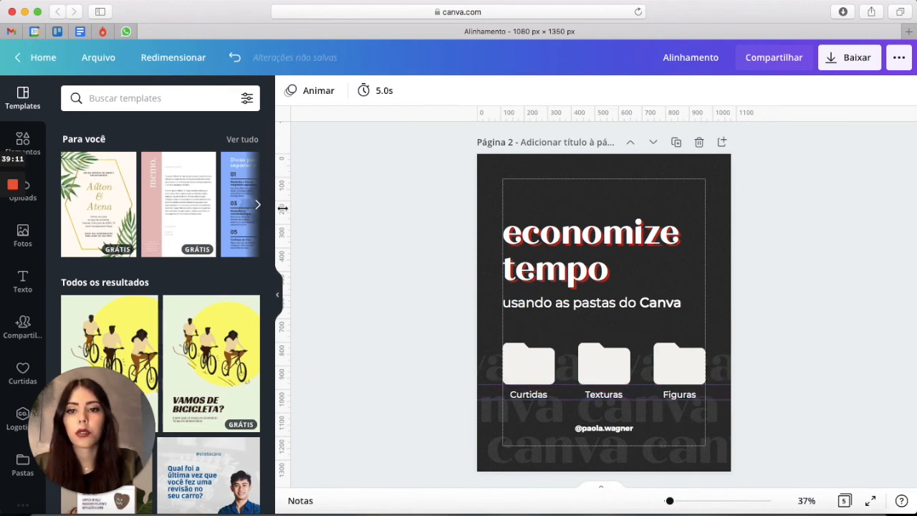
drag(283, 212, 606, 224)
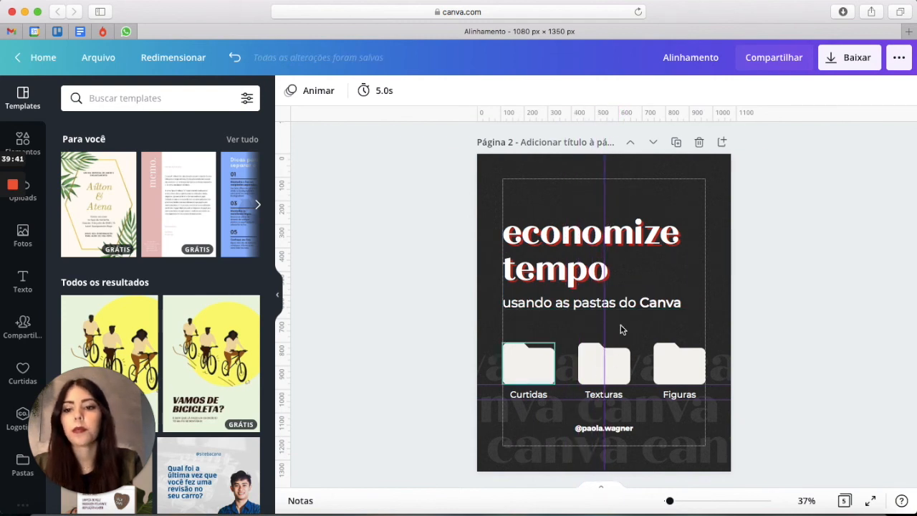